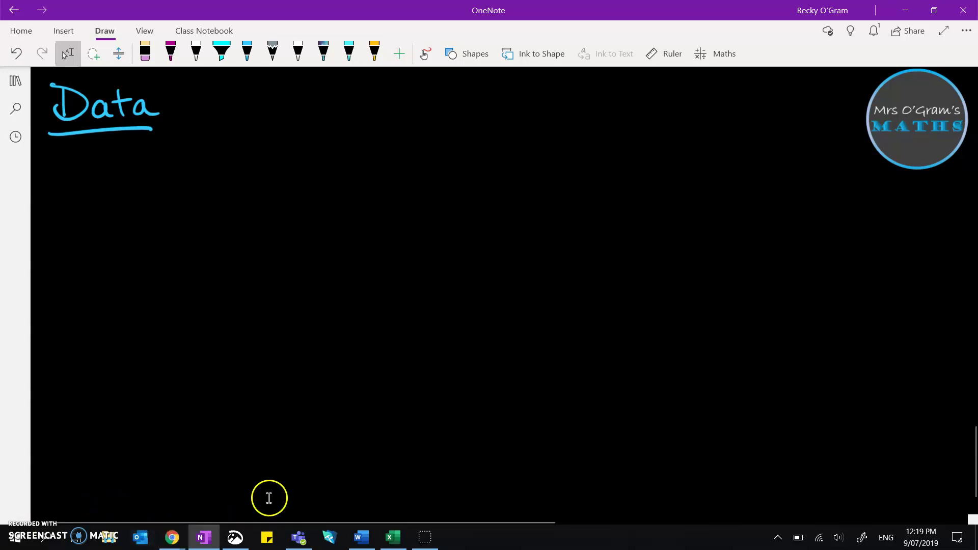
Step: In Excel, copy the diamond table in columns A–E, Carat through Price
{"action": "left_click", "coordinate": [394, 538]}
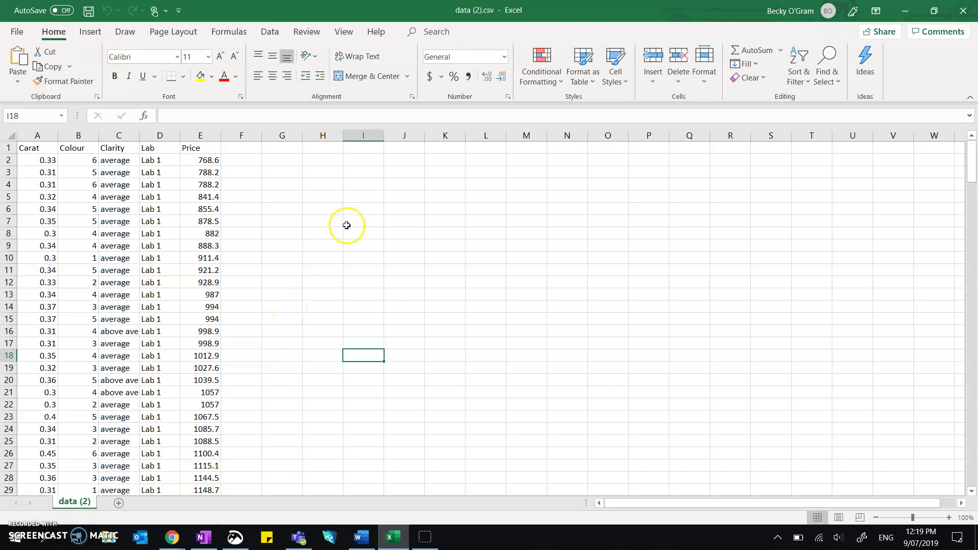
{"action": "scroll", "coordinate": [244, 225], "scroll_direction": "down", "scroll_amount": 8}
{"action": "scroll", "coordinate": [244, 225], "scroll_direction": "down", "scroll_amount": 20}
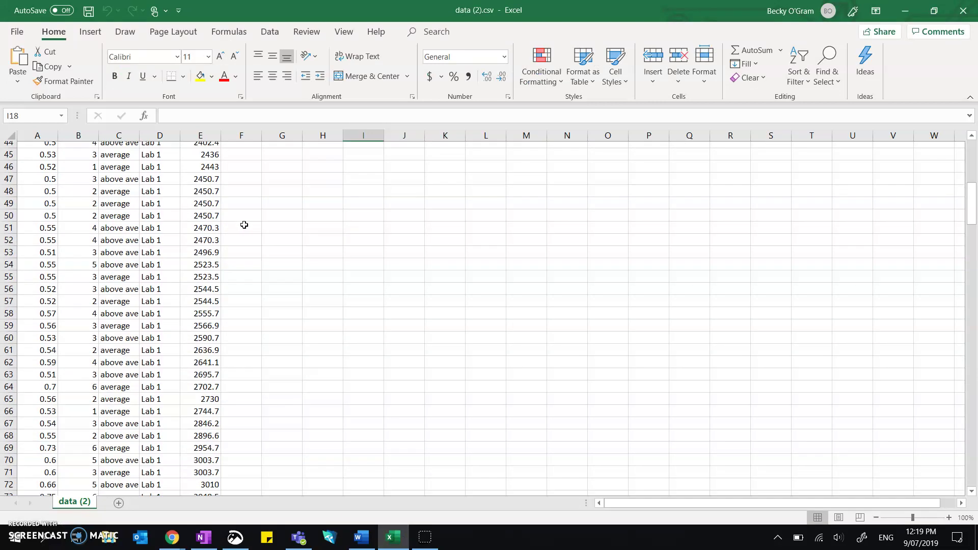
{"action": "scroll", "coordinate": [244, 225], "scroll_direction": "up", "scroll_amount": 20}
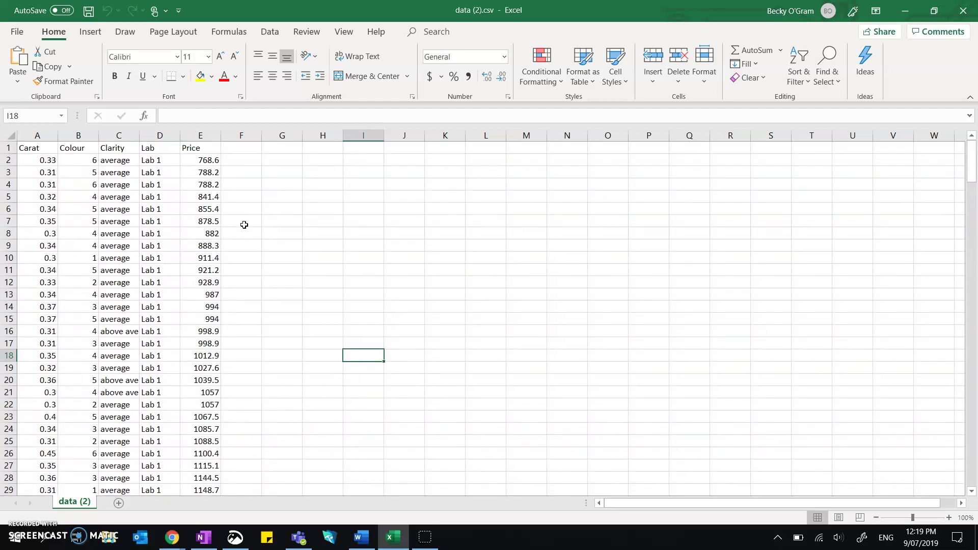
{"action": "left_click_drag", "start_coordinate": [38, 135], "coordinate": [197, 136]}
{"action": "right_click", "coordinate": [198, 136]}
{"action": "left_click", "coordinate": [225, 162]}
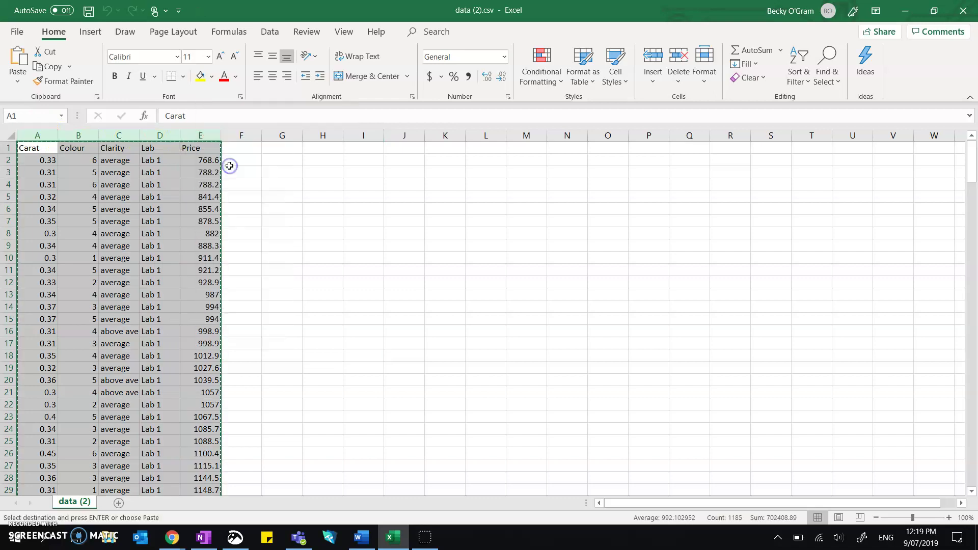
Step: Paste the copied diamond table into NZGrapher's Paste Table box and import it as the dataset
{"action": "mouse_move", "coordinate": [179, 531]}
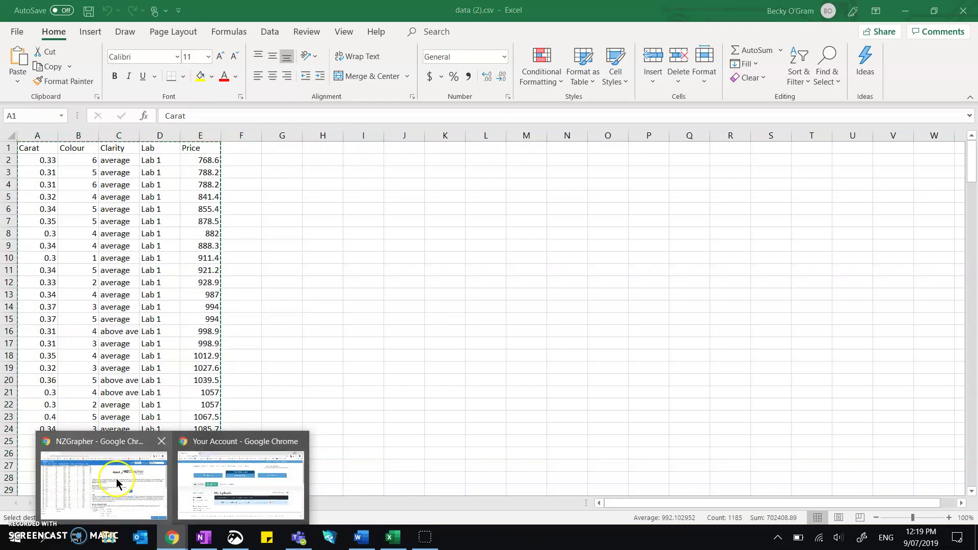
{"action": "left_click", "coordinate": [116, 483]}
{"action": "left_click", "coordinate": [31, 92]}
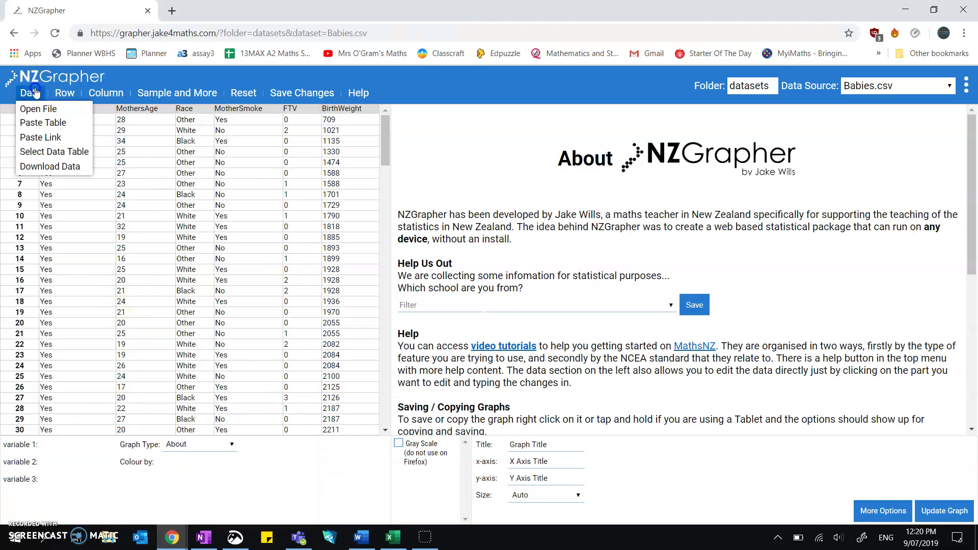
{"action": "left_click", "coordinate": [48, 126]}
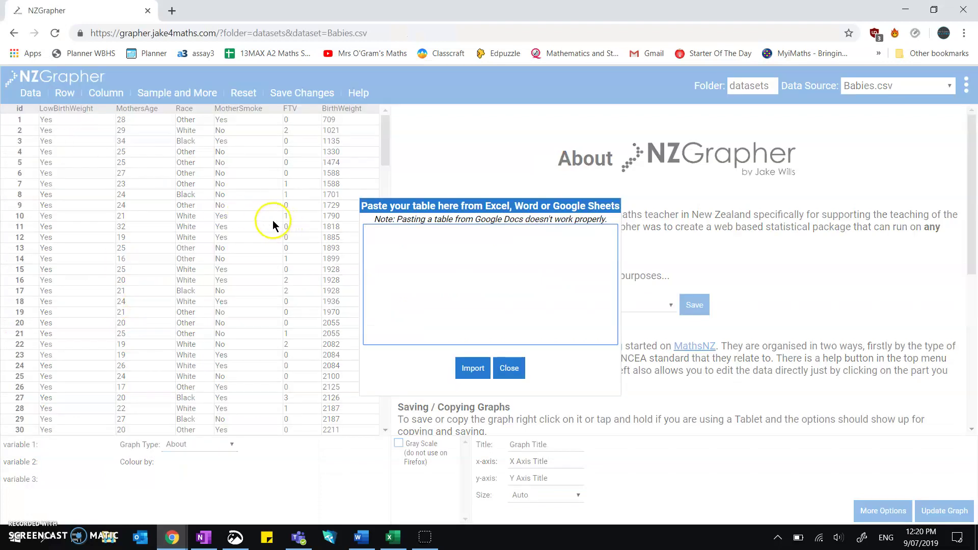
{"action": "key", "text": "ctrl+v"}
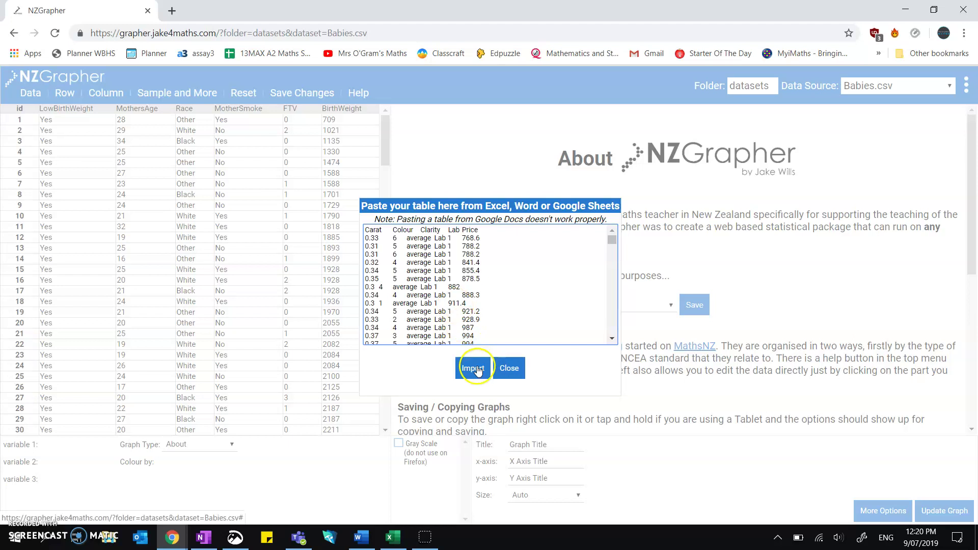
{"action": "left_click", "coordinate": [476, 368]}
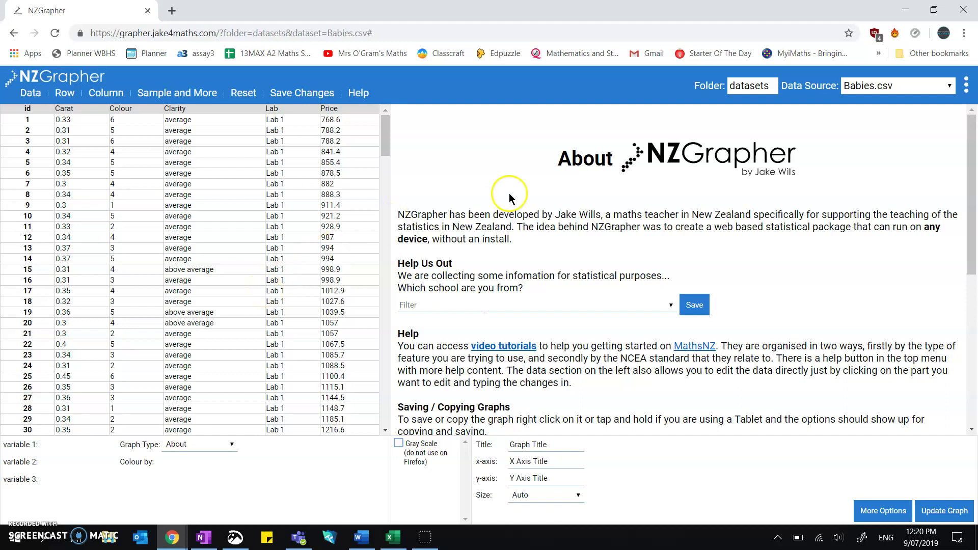
{"action": "left_click", "coordinate": [920, 94]}
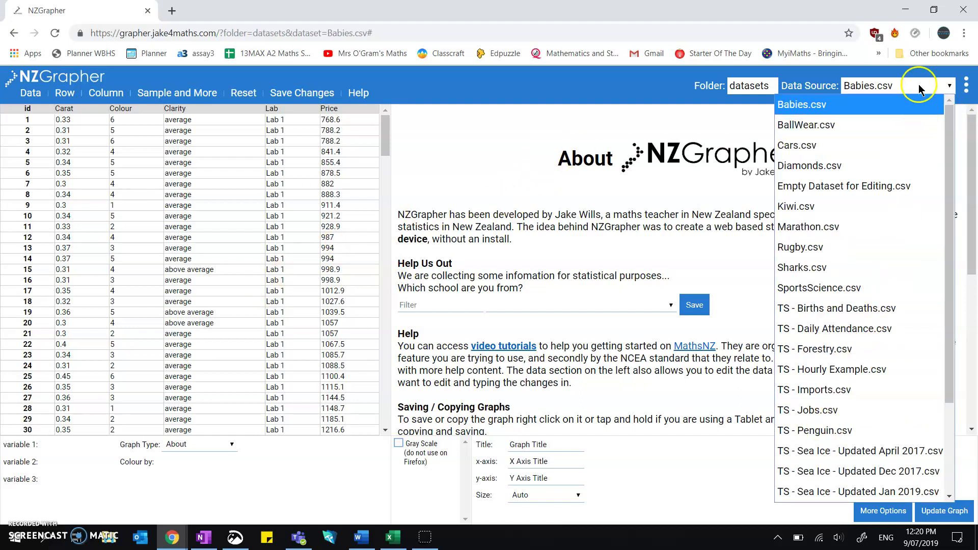
{"action": "left_click", "coordinate": [920, 87]}
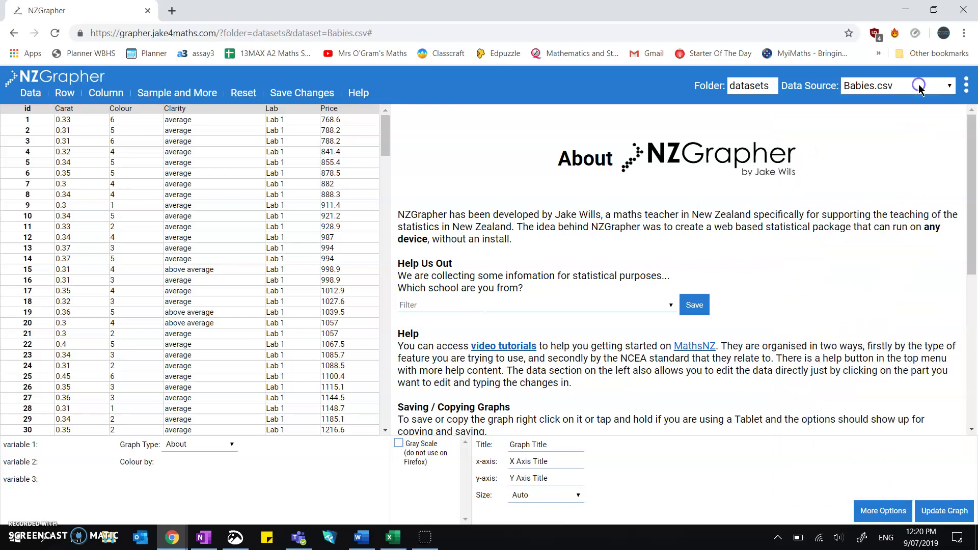
{"action": "left_click", "coordinate": [893, 91]}
Step: Set the graph type to Scatter Graph, variable 1 to Carat and variable 2 to Price
{"action": "left_click", "coordinate": [183, 445]}
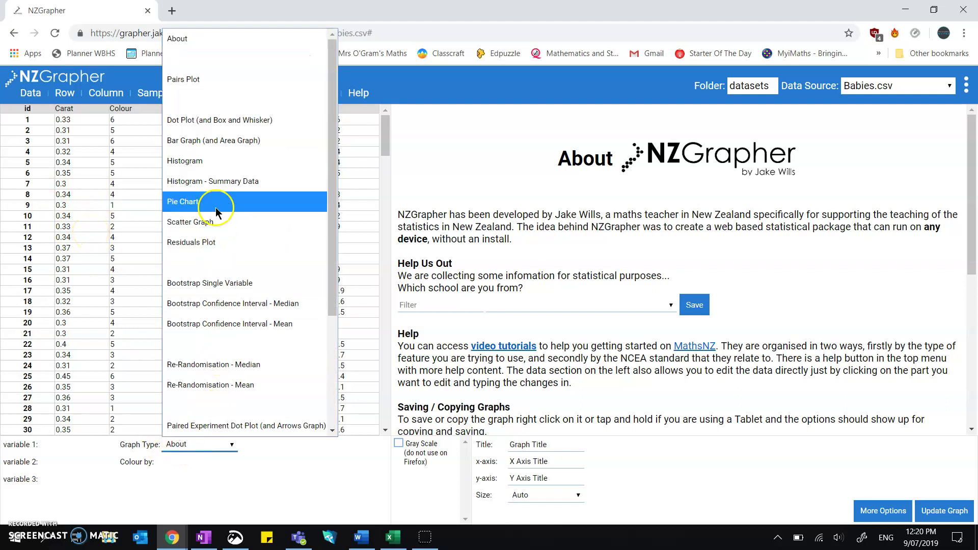
{"action": "left_click", "coordinate": [216, 227]}
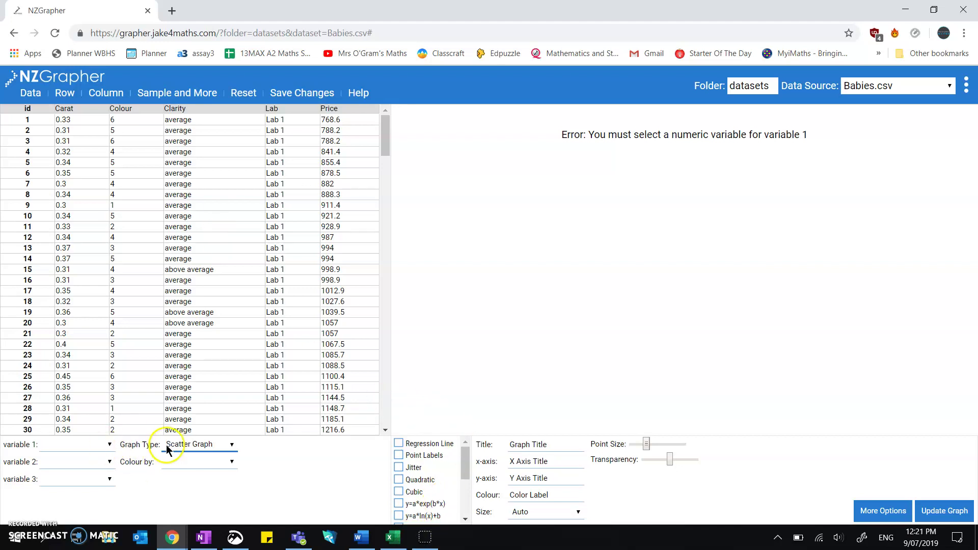
{"action": "left_click", "coordinate": [109, 446]}
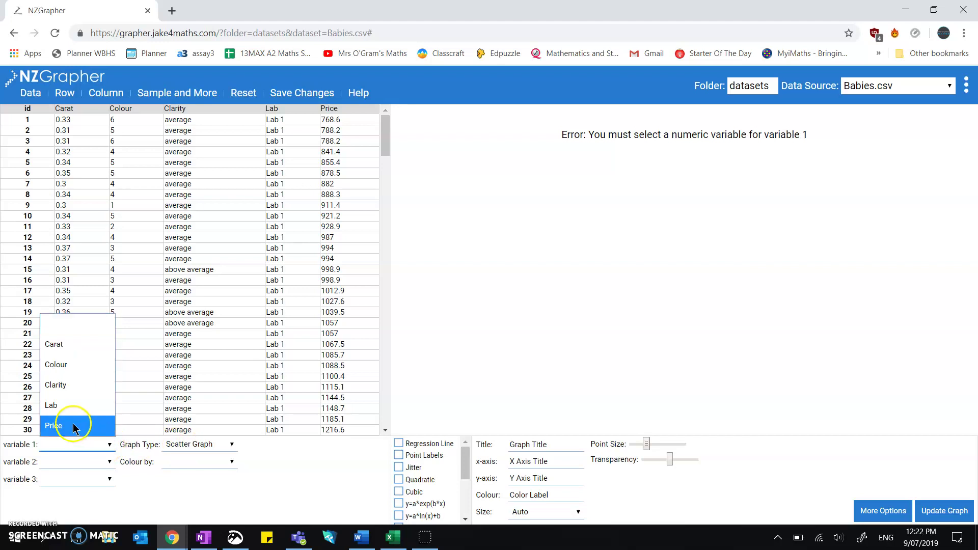
{"action": "left_click", "coordinate": [56, 344]}
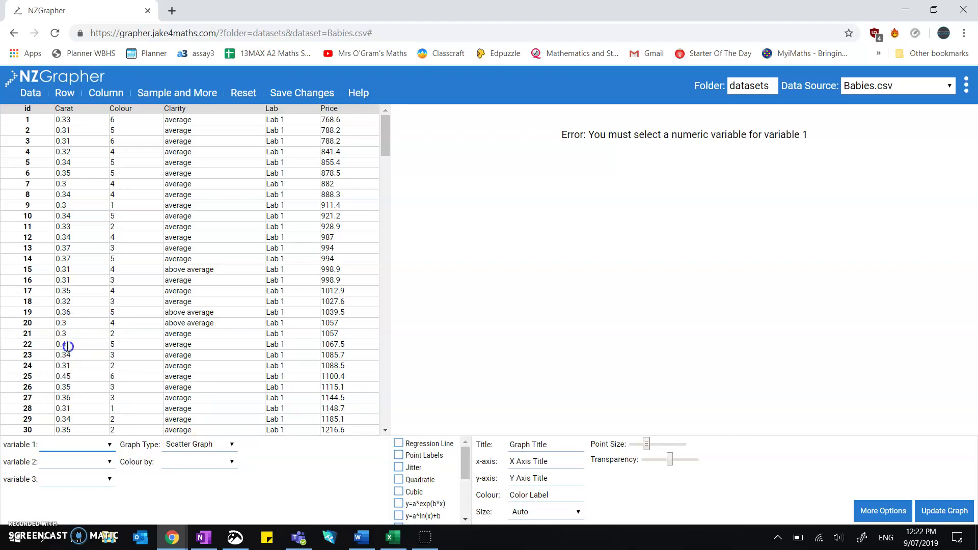
{"action": "left_click", "coordinate": [61, 464]}
{"action": "left_click", "coordinate": [68, 447]}
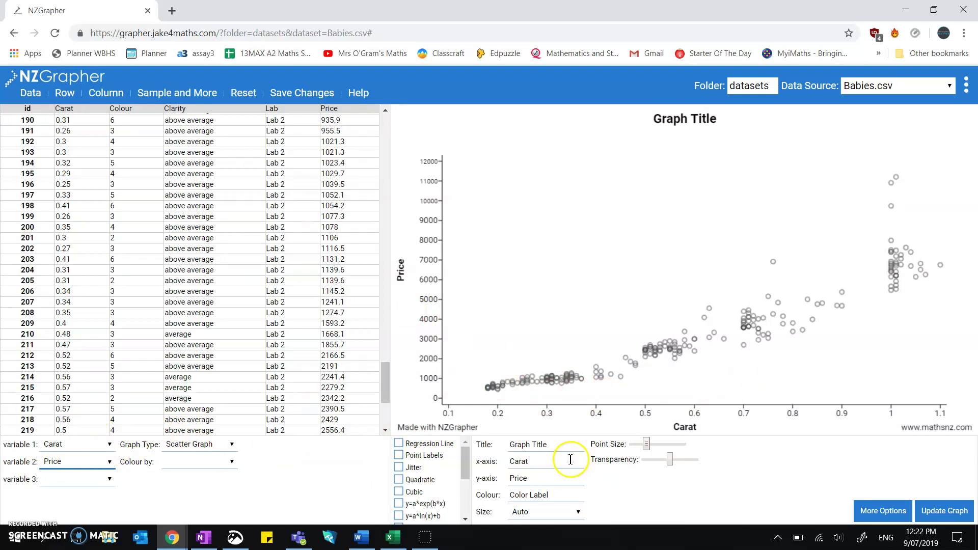
Step: Replace the default graph title with 'Carat vs Price of Diamonds' and update the graph
{"action": "left_click_drag", "start_coordinate": [557, 445], "coordinate": [506, 446]}
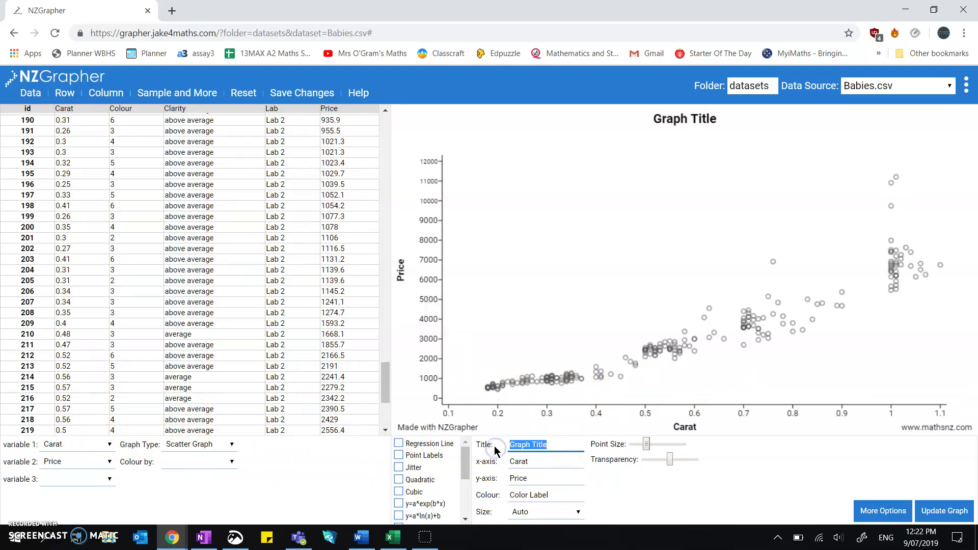
{"action": "key", "text": "BackSpace"}
{"action": "key", "text": "ctrl+v"}
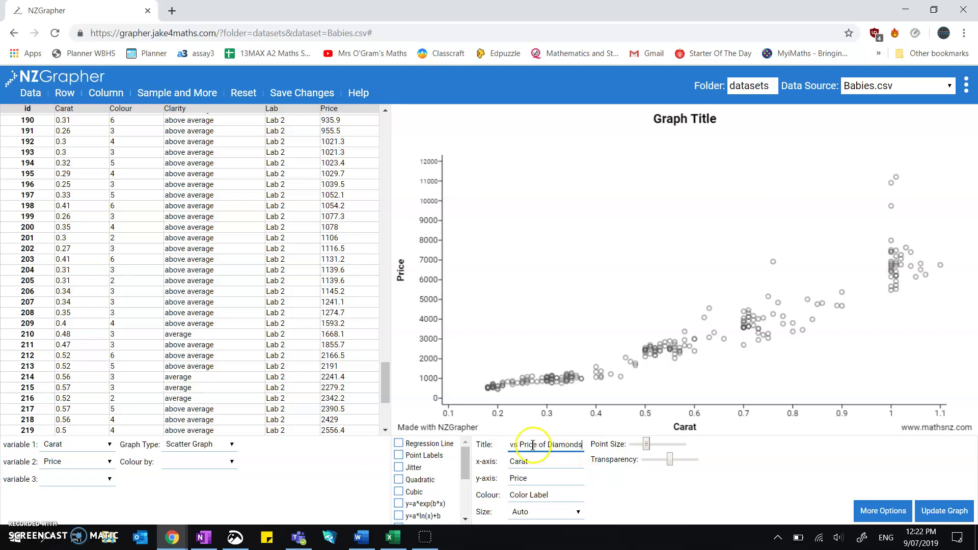
{"action": "left_click", "coordinate": [932, 514]}
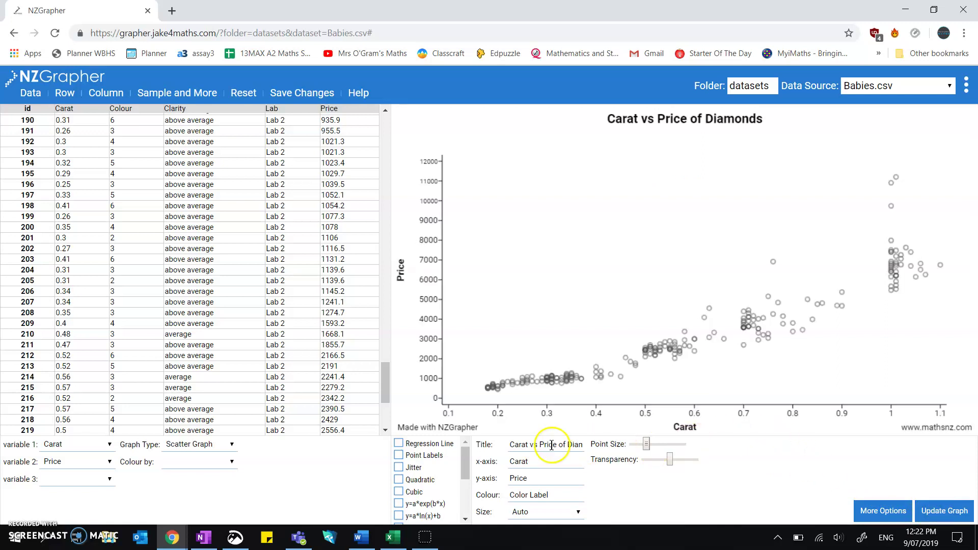
Step: Copy the titled scatter graph image and paste it onto the OneNote Data page
{"action": "right_click", "coordinate": [530, 352]}
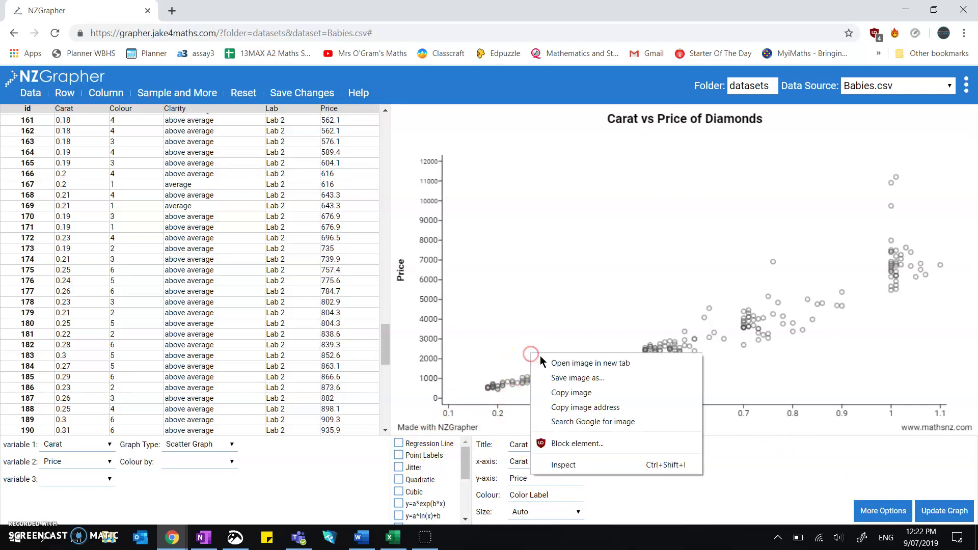
{"action": "left_click", "coordinate": [586, 398]}
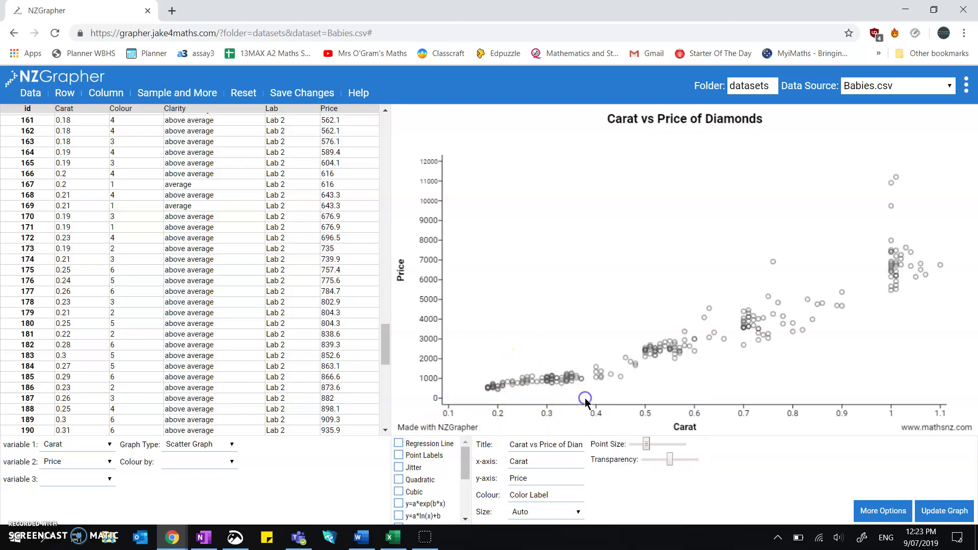
{"action": "left_click", "coordinate": [203, 541]}
{"action": "right_click", "coordinate": [62, 176]}
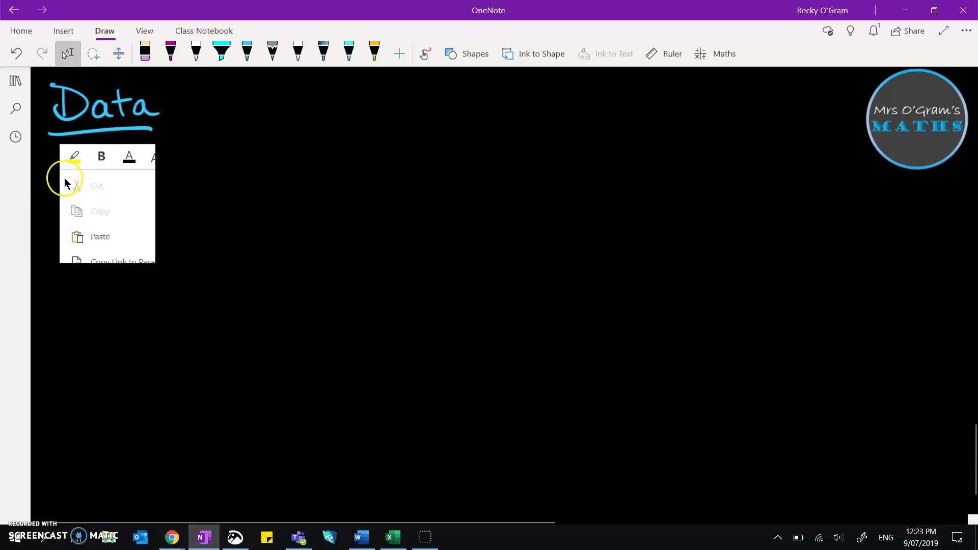
{"action": "left_click", "coordinate": [105, 235]}
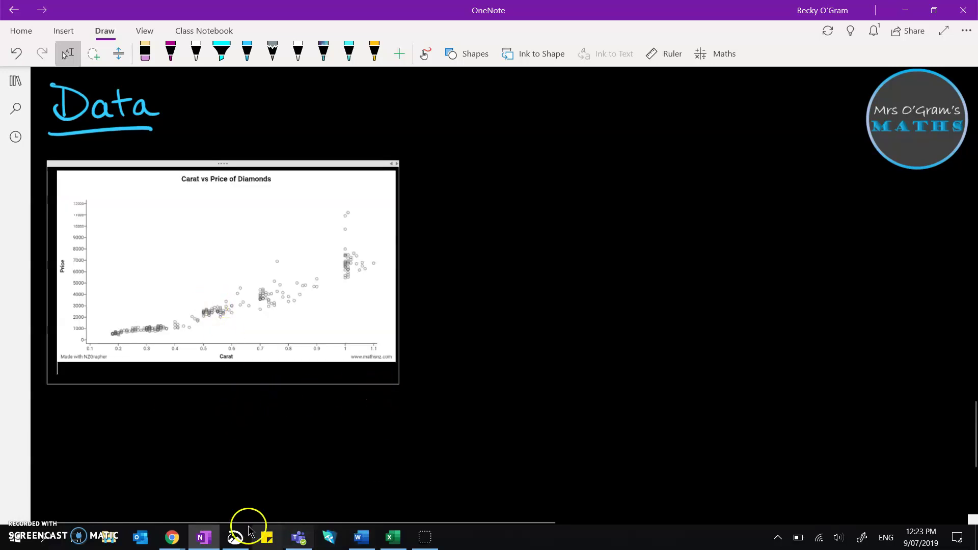
Step: Add a regression line (Price = 7788.7 * Carat − 1450, r = 0.94701) and copy the graph image
{"action": "mouse_move", "coordinate": [173, 538]}
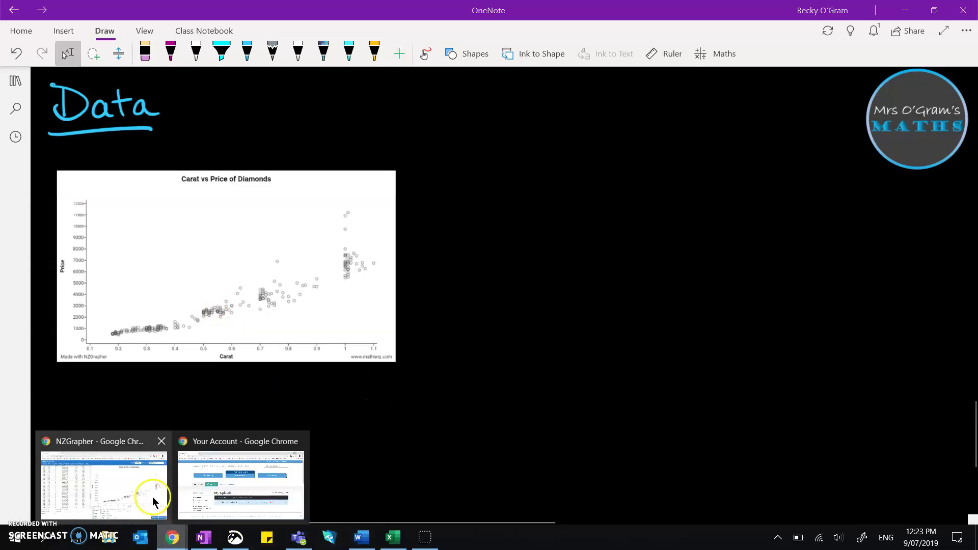
{"action": "left_click", "coordinate": [130, 496]}
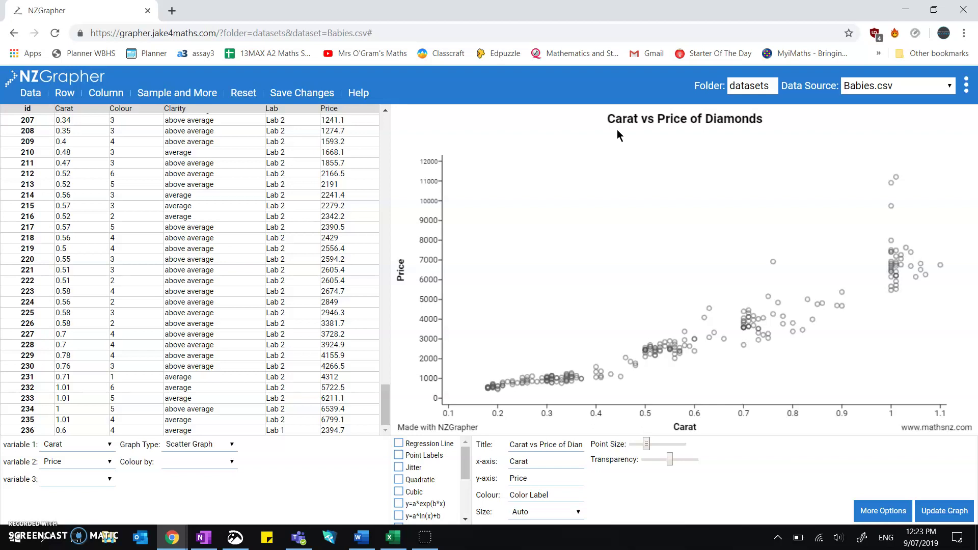
{"action": "left_click", "coordinate": [399, 443]}
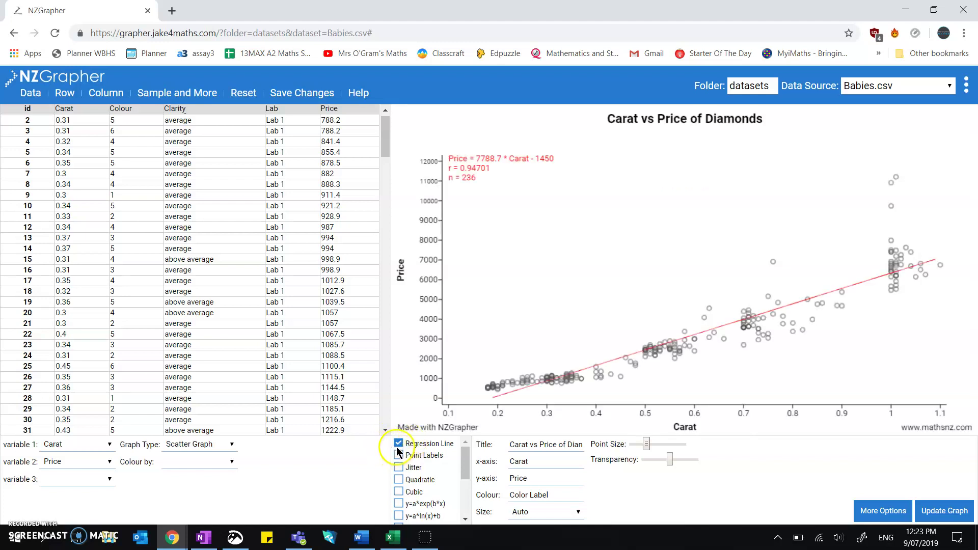
{"action": "right_click", "coordinate": [601, 292]}
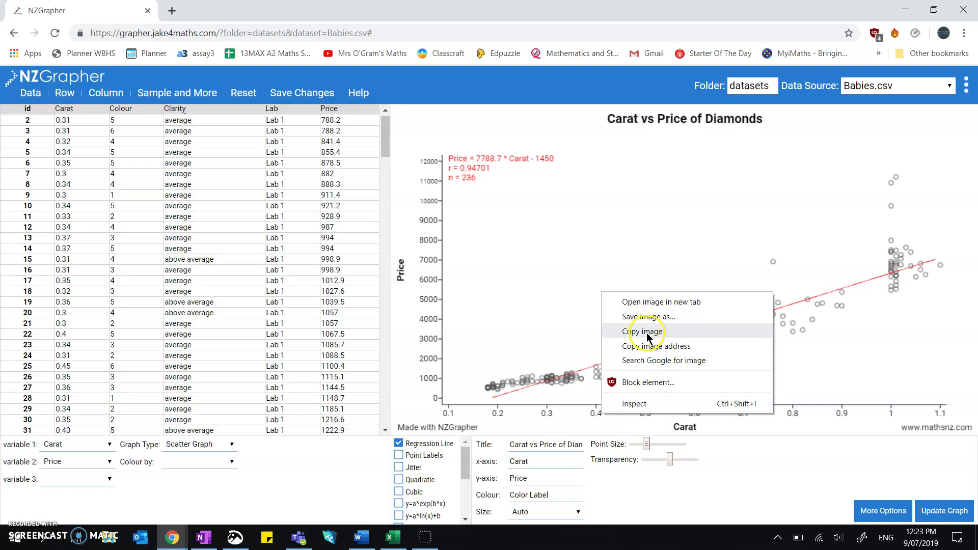
{"action": "left_click", "coordinate": [646, 332]}
Step: Paste the regression-line graph into OneNote and drag it to the right of the first graph
{"action": "left_click", "coordinate": [205, 537]}
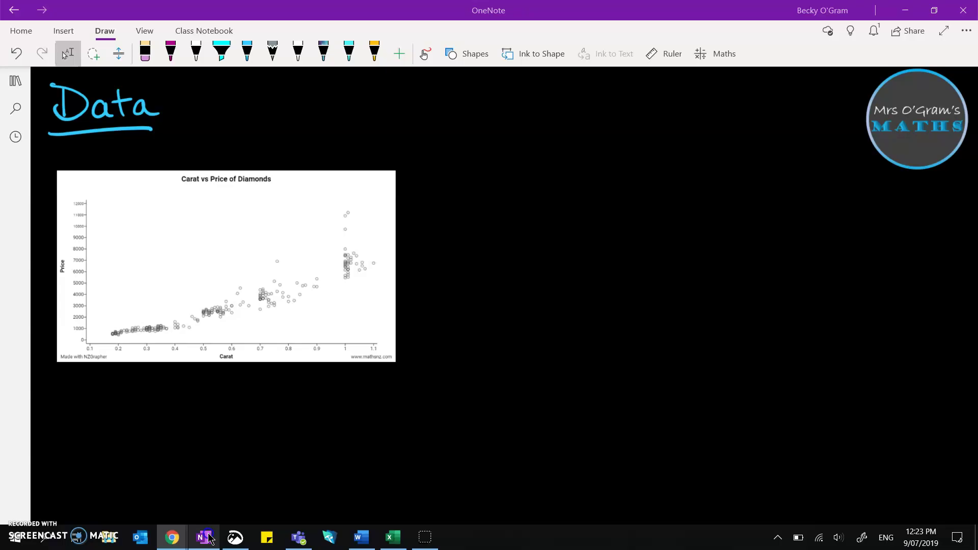
{"action": "left_click", "coordinate": [191, 461]}
{"action": "key", "text": "ctrl+v"}
{"action": "left_click_drag", "start_coordinate": [239, 439], "coordinate": [112, 390]}
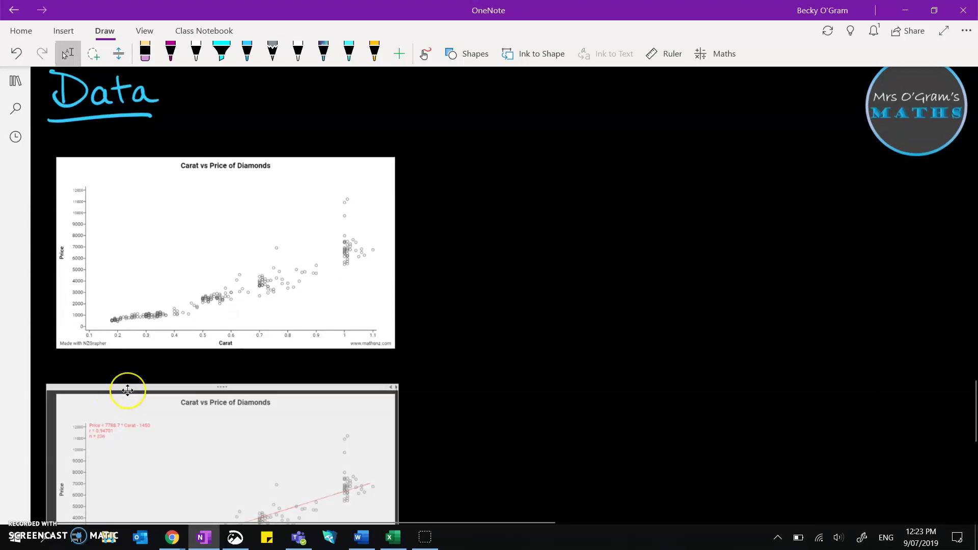
{"action": "scroll", "coordinate": [126, 389], "scroll_direction": "up", "scroll_amount": 3}
{"action": "scroll", "coordinate": [128, 432], "scroll_direction": "down", "scroll_amount": 1}
{"action": "scroll", "coordinate": [128, 432], "scroll_direction": "down", "scroll_amount": 1}
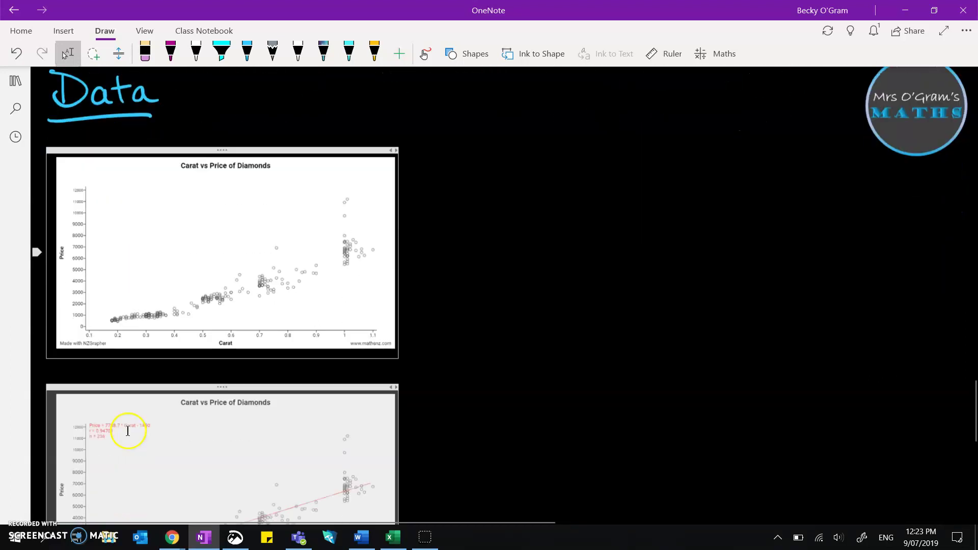
{"action": "left_click_drag", "start_coordinate": [222, 387], "coordinate": [628, 149]}
Step: Enlarge the plain Carat vs Price graph and move the regression graph to the lower right
{"action": "left_click", "coordinate": [257, 289]}
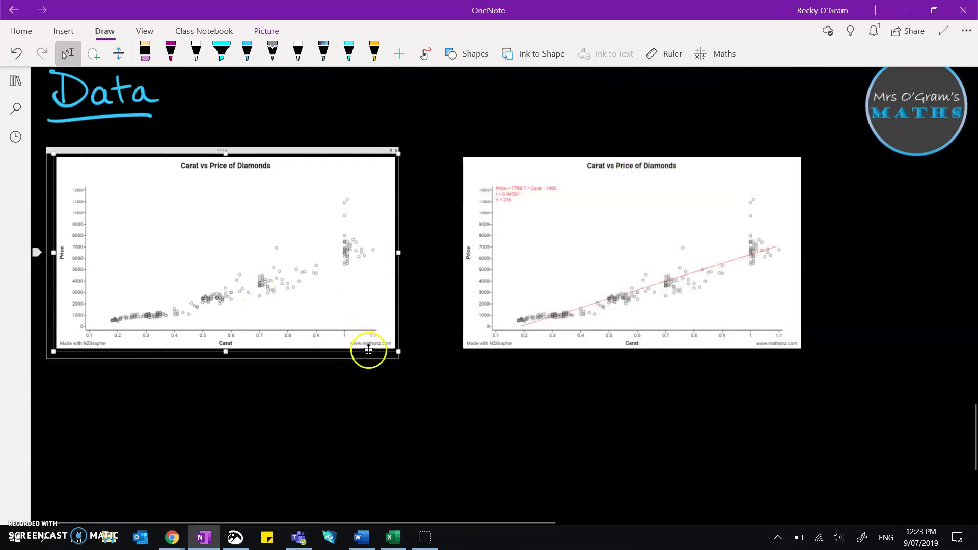
{"action": "left_click_drag", "start_coordinate": [396, 358], "coordinate": [626, 478]}
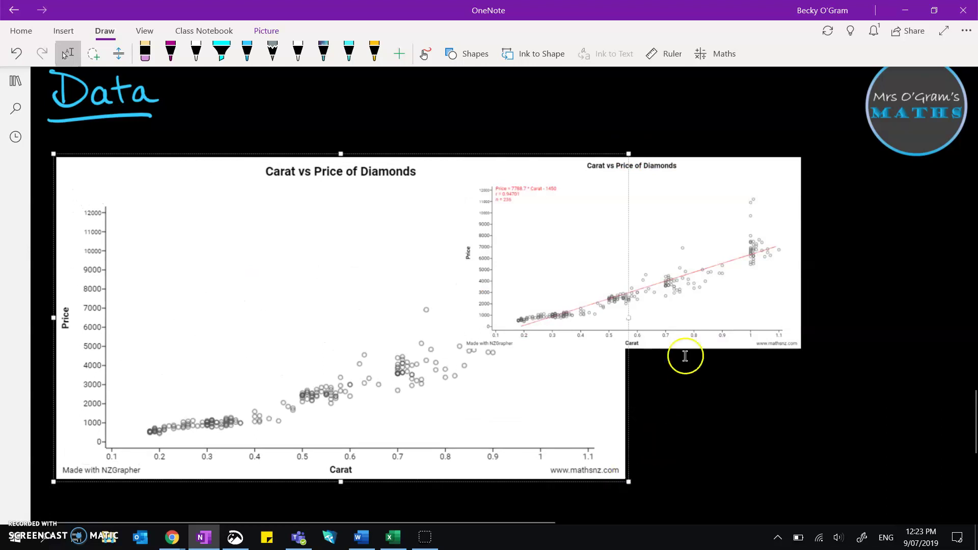
{"action": "left_click", "coordinate": [694, 271]}
{"action": "left_click_drag", "start_coordinate": [682, 151], "coordinate": [895, 247]}
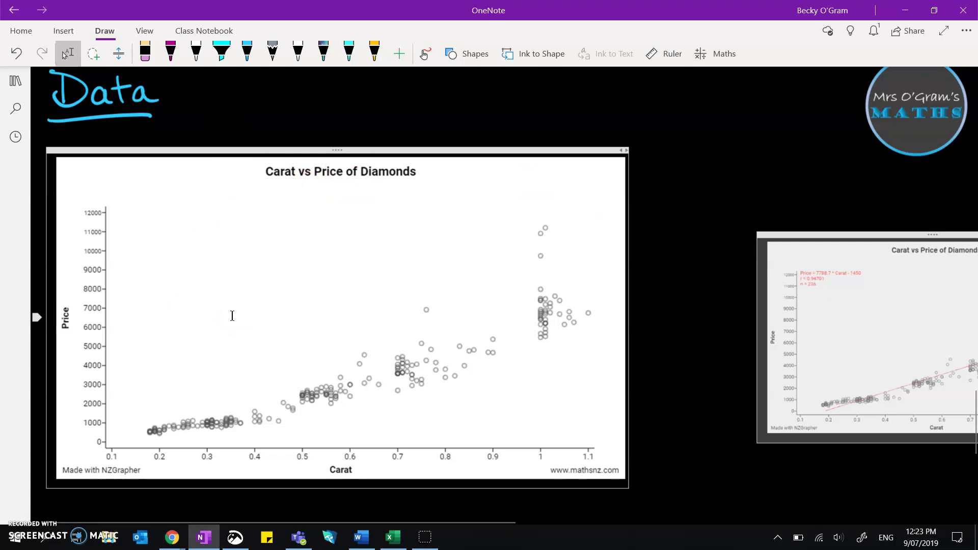
{"action": "scroll", "coordinate": [233, 315], "scroll_direction": "down", "scroll_amount": 1}
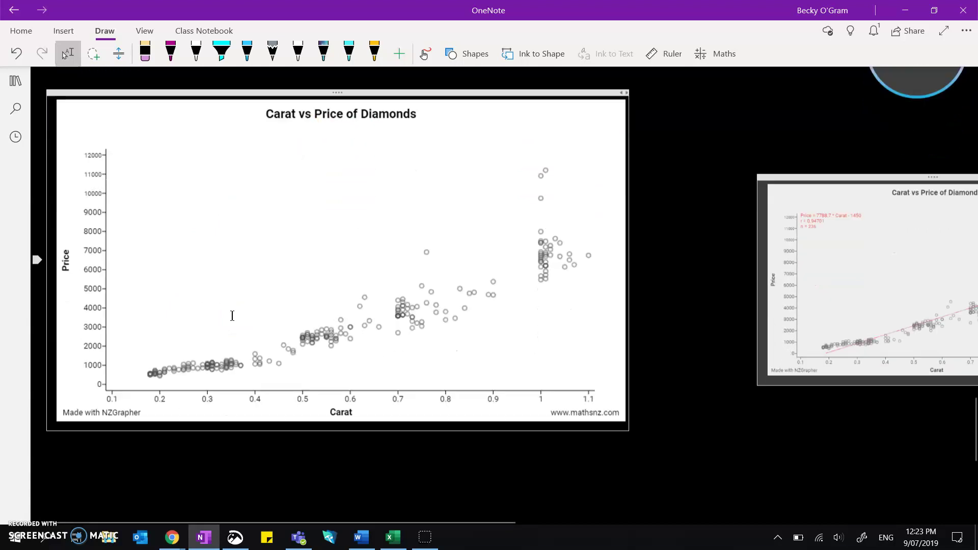
{"action": "scroll", "coordinate": [233, 314], "scroll_direction": "up", "scroll_amount": 1}
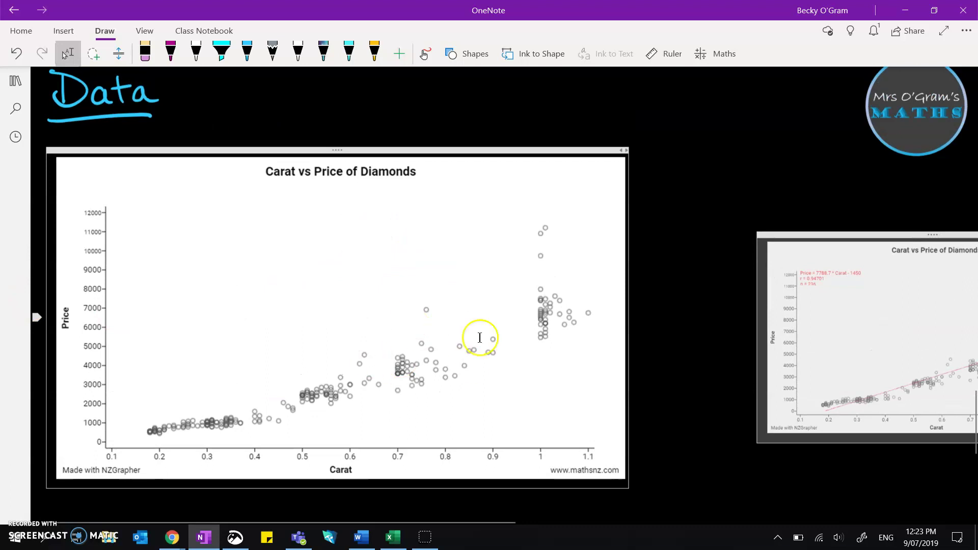
Step: Bring the regression graph over to the first graph and enlarge it to match its size
{"action": "left_click_drag", "start_coordinate": [929, 234], "coordinate": [222, 150]}
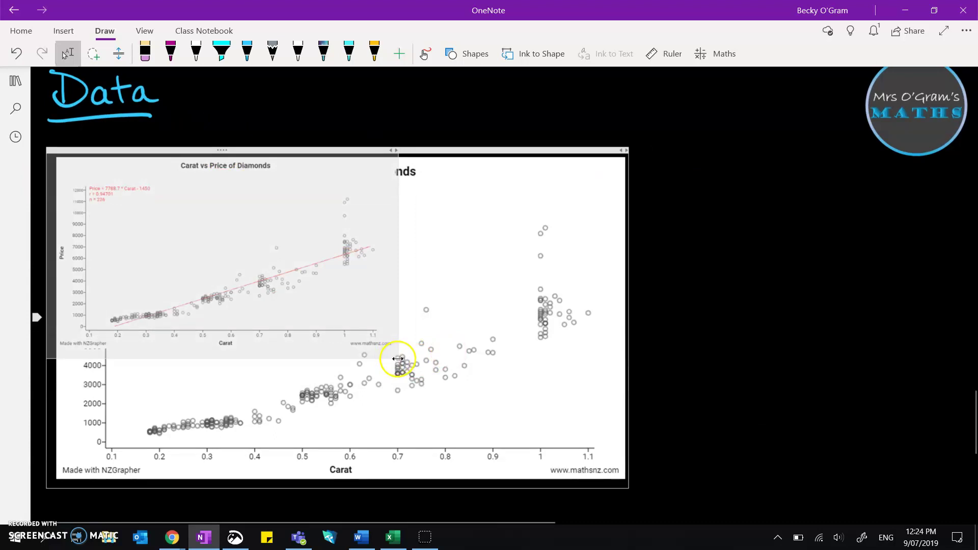
{"action": "left_click_drag", "start_coordinate": [398, 358], "coordinate": [639, 489]}
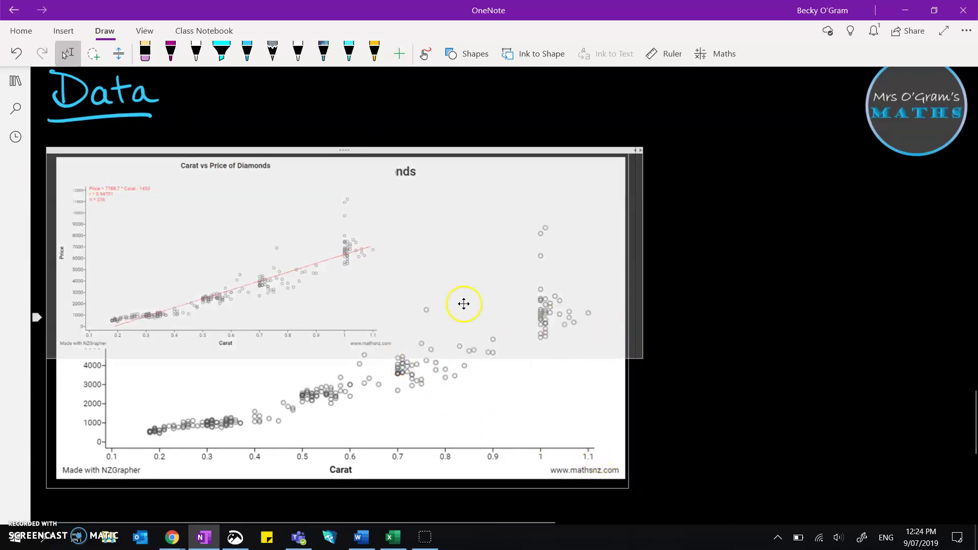
{"action": "left_click", "coordinate": [321, 303]}
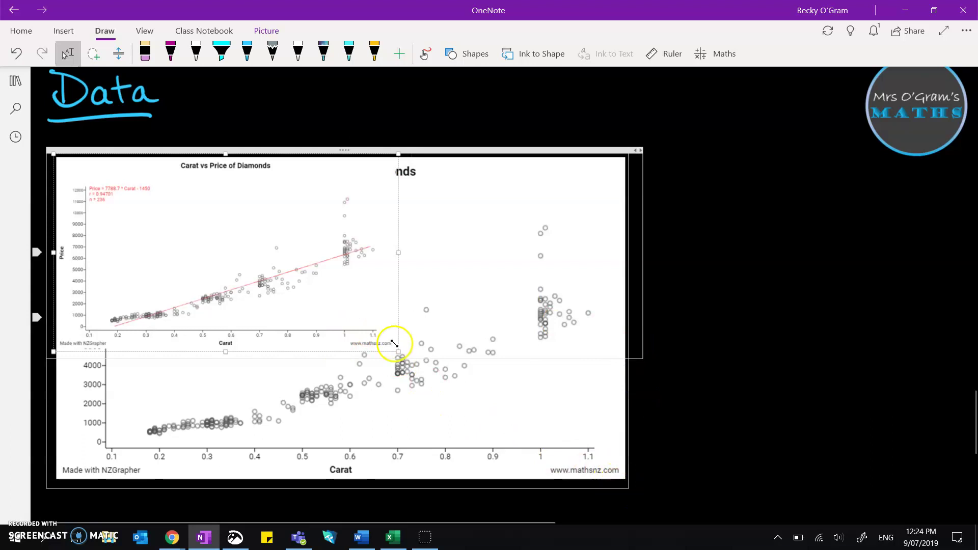
{"action": "left_click_drag", "start_coordinate": [395, 344], "coordinate": [716, 525]}
{"action": "scroll", "coordinate": [526, 251], "scroll_direction": "down", "scroll_amount": 3}
{"action": "scroll", "coordinate": [458, 192], "scroll_direction": "up", "scroll_amount": 4}
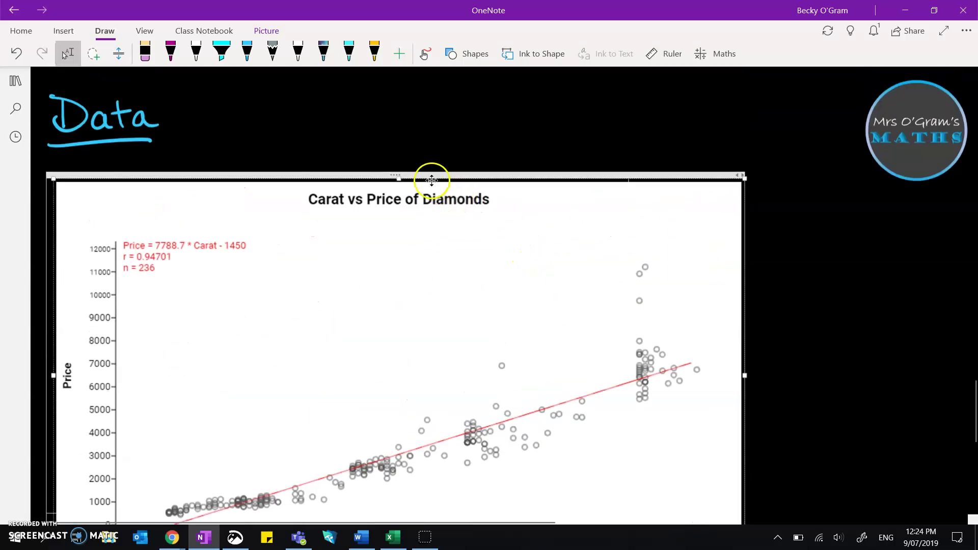
Step: Adjust the regression graph's position and size so it sits below the first graph
{"action": "left_click_drag", "start_coordinate": [432, 180], "coordinate": [420, 213]}
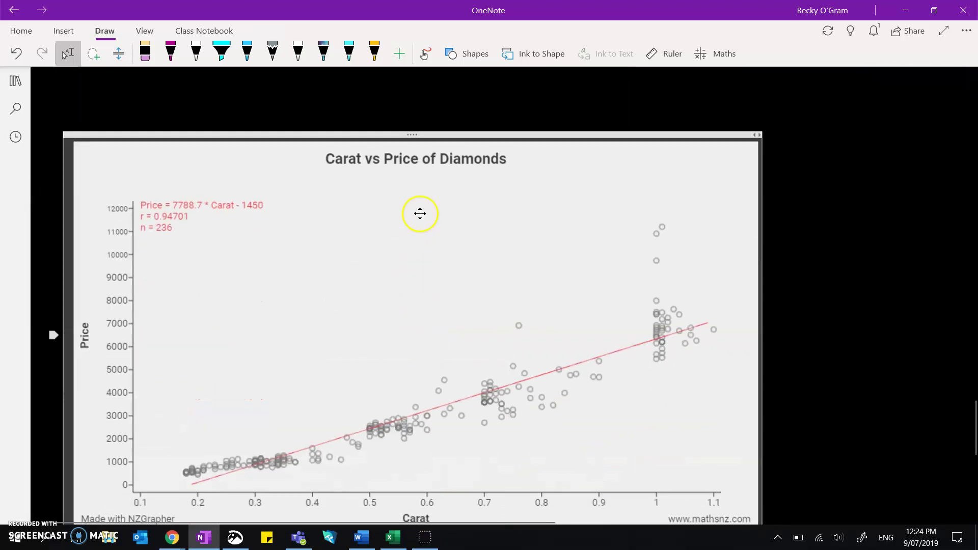
{"action": "scroll", "coordinate": [433, 229], "scroll_direction": "down", "scroll_amount": 3}
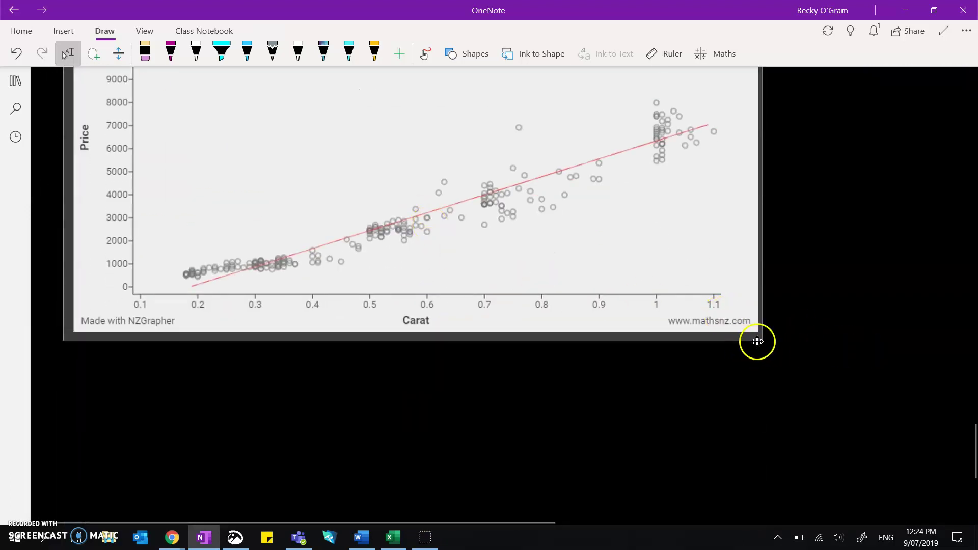
{"action": "scroll", "coordinate": [734, 321], "scroll_direction": "up", "scroll_amount": 2}
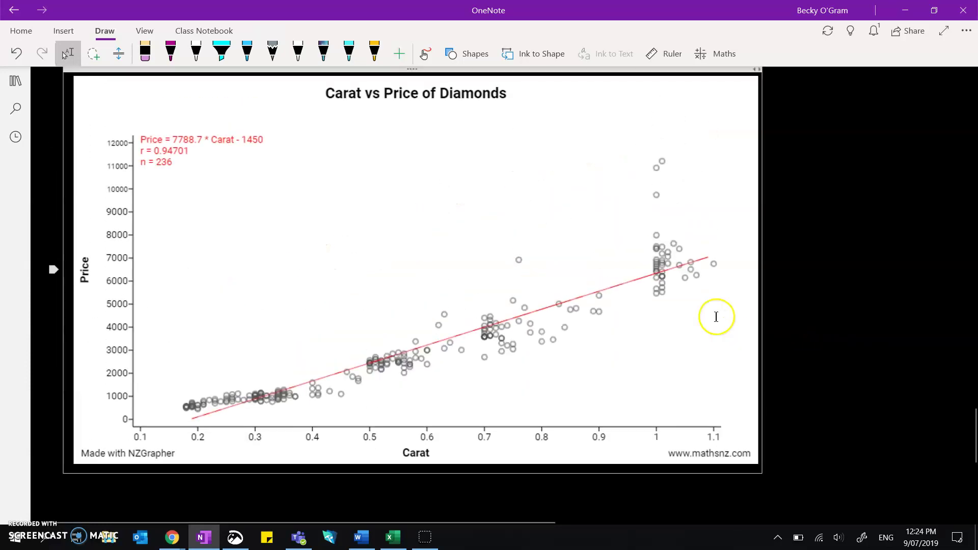
{"action": "left_click", "coordinate": [696, 375]}
{"action": "left_click_drag", "start_coordinate": [758, 468], "coordinate": [631, 394]}
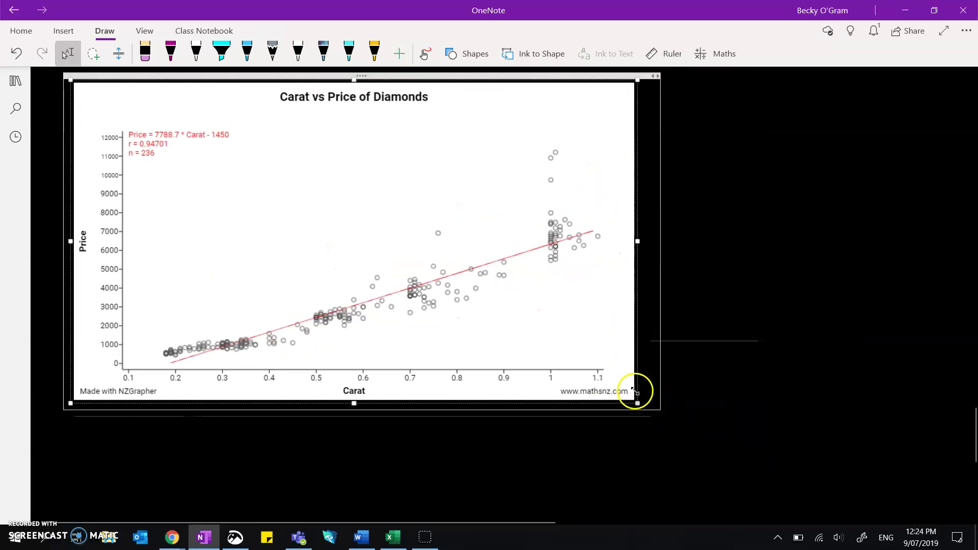
{"action": "scroll", "coordinate": [629, 387], "scroll_direction": "up", "scroll_amount": 6}
{"action": "scroll", "coordinate": [528, 299], "scroll_direction": "up", "scroll_amount": 3}
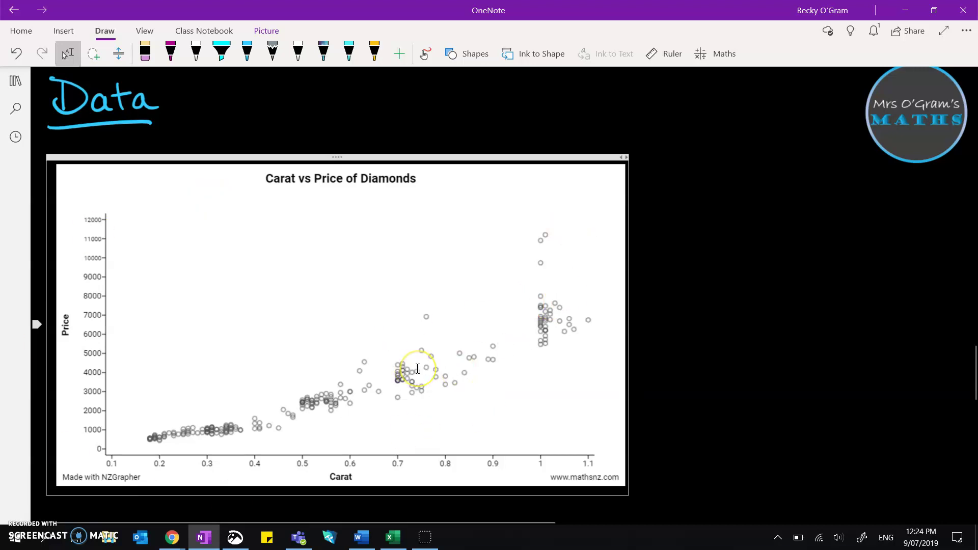
{"action": "scroll", "coordinate": [418, 368], "scroll_direction": "down", "scroll_amount": 8}
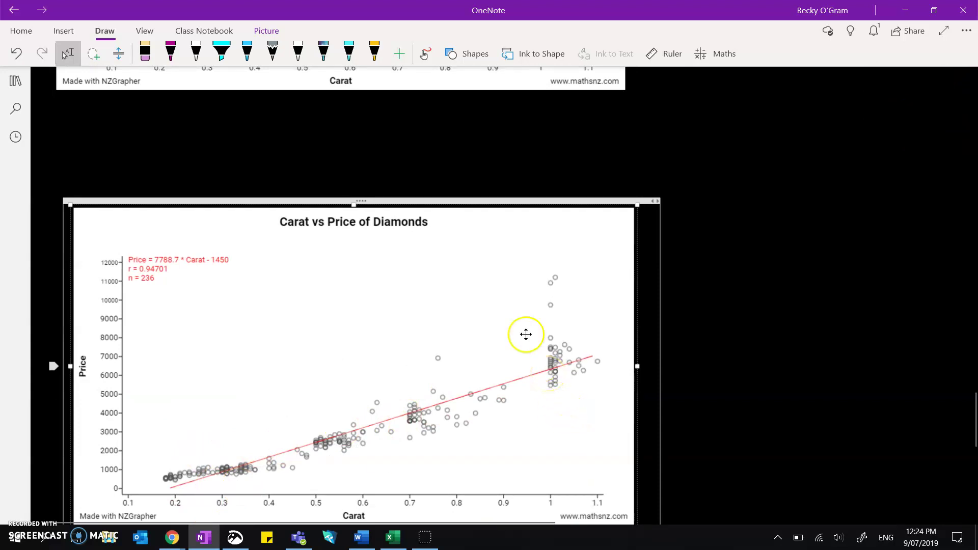
{"action": "scroll", "coordinate": [525, 334], "scroll_direction": "up", "scroll_amount": 8}
{"action": "scroll", "coordinate": [585, 267], "scroll_direction": "down", "scroll_amount": 2}
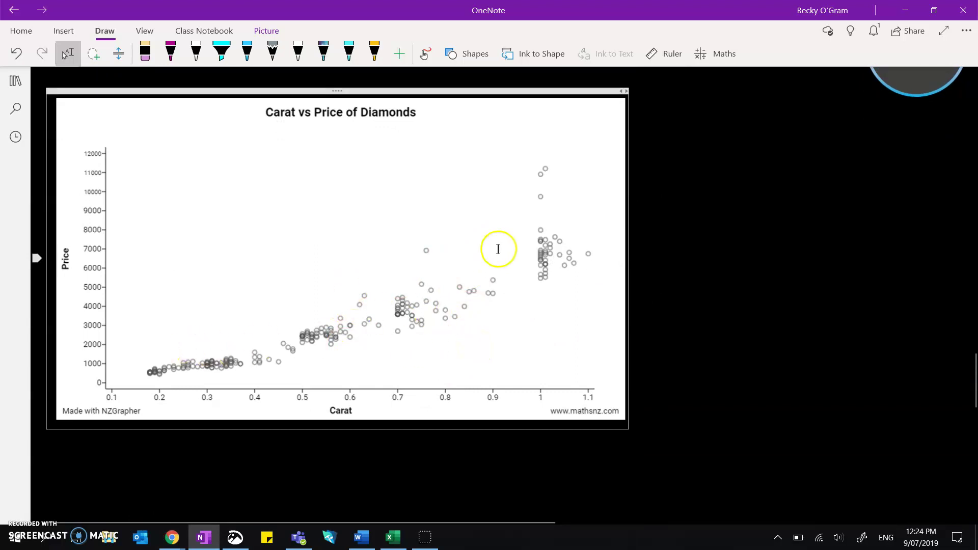
{"action": "key", "text": "ctrl+v"}
{"action": "scroll", "coordinate": [471, 275], "scroll_direction": "up", "scroll_amount": 3}
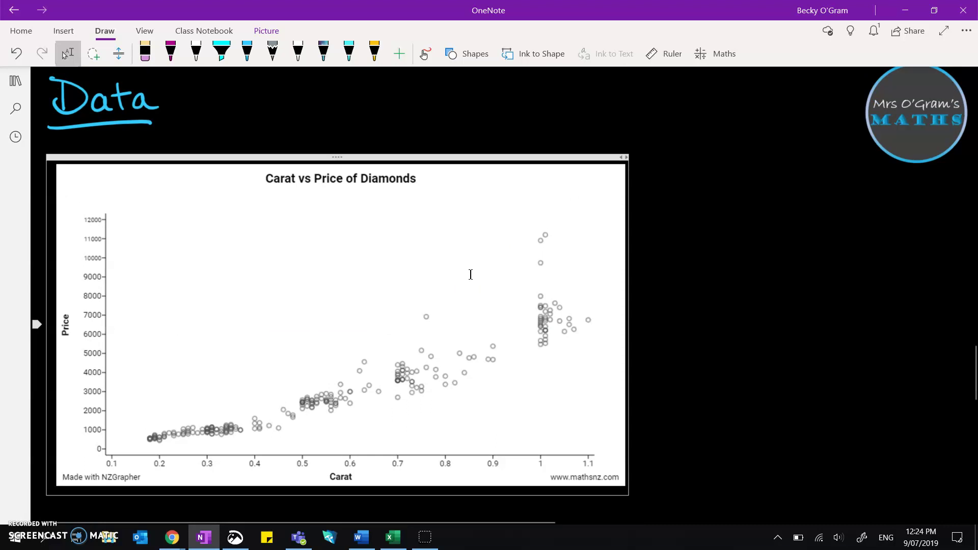
{"action": "scroll", "coordinate": [470, 275], "scroll_direction": "down", "scroll_amount": 7}
{"action": "scroll", "coordinate": [470, 274], "scroll_direction": "down", "scroll_amount": 2}
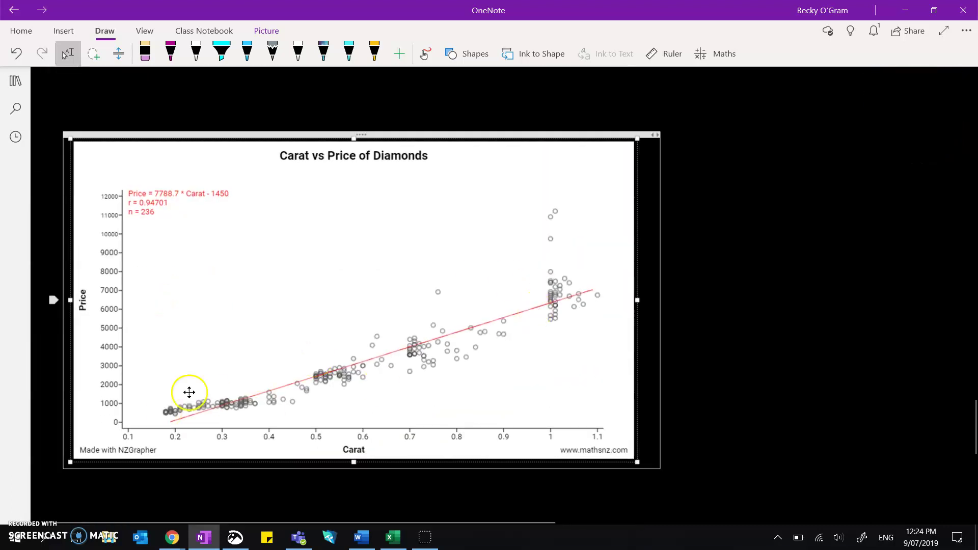
{"action": "scroll", "coordinate": [422, 349], "scroll_direction": "up", "scroll_amount": 8}
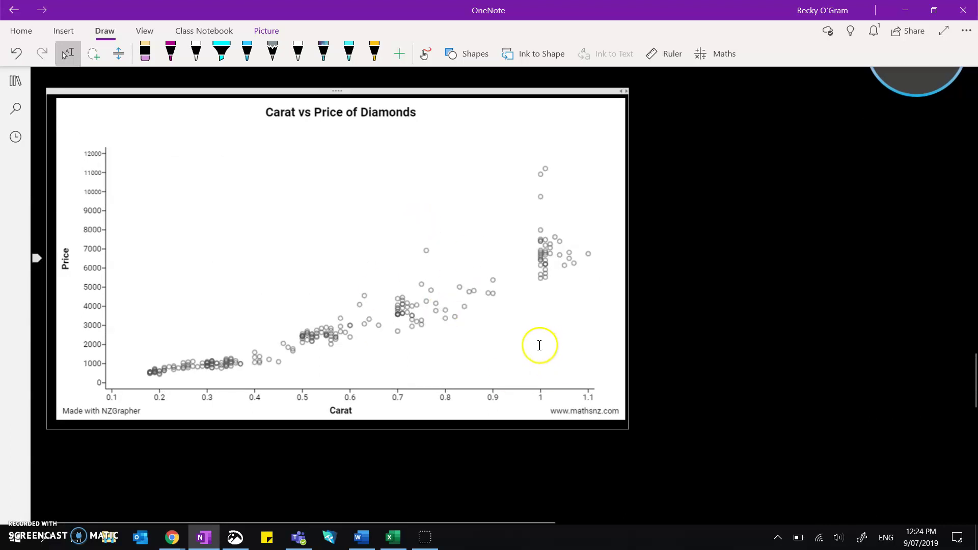
{"action": "scroll", "coordinate": [540, 345], "scroll_direction": "up", "scroll_amount": 2}
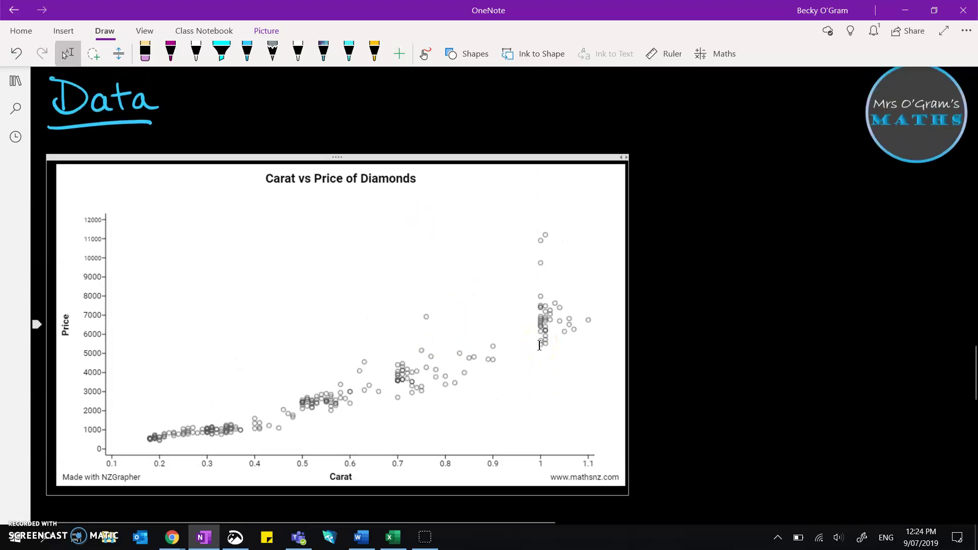